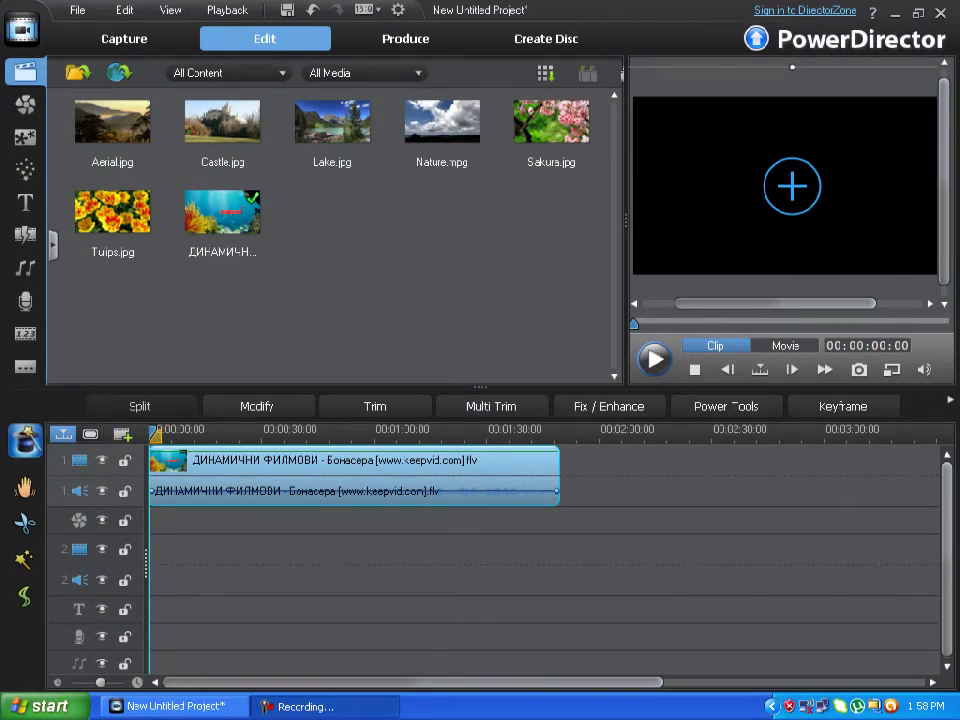
{"action": "left_click", "coordinate": [78, 73]}
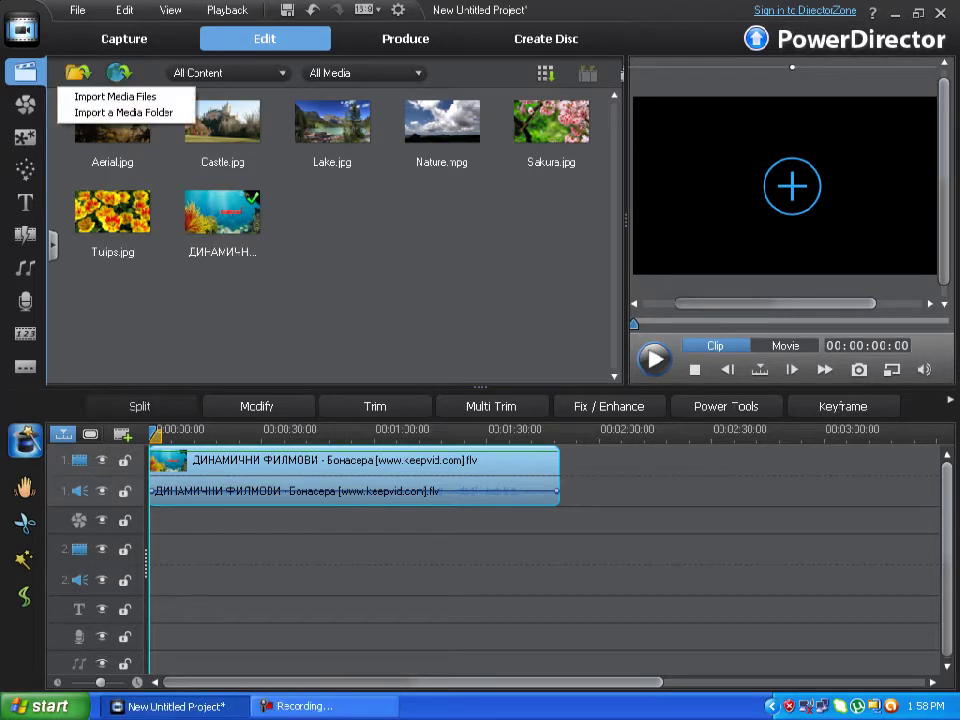
{"action": "left_click", "coordinate": [78, 73]}
{"action": "left_click", "coordinate": [223, 213]}
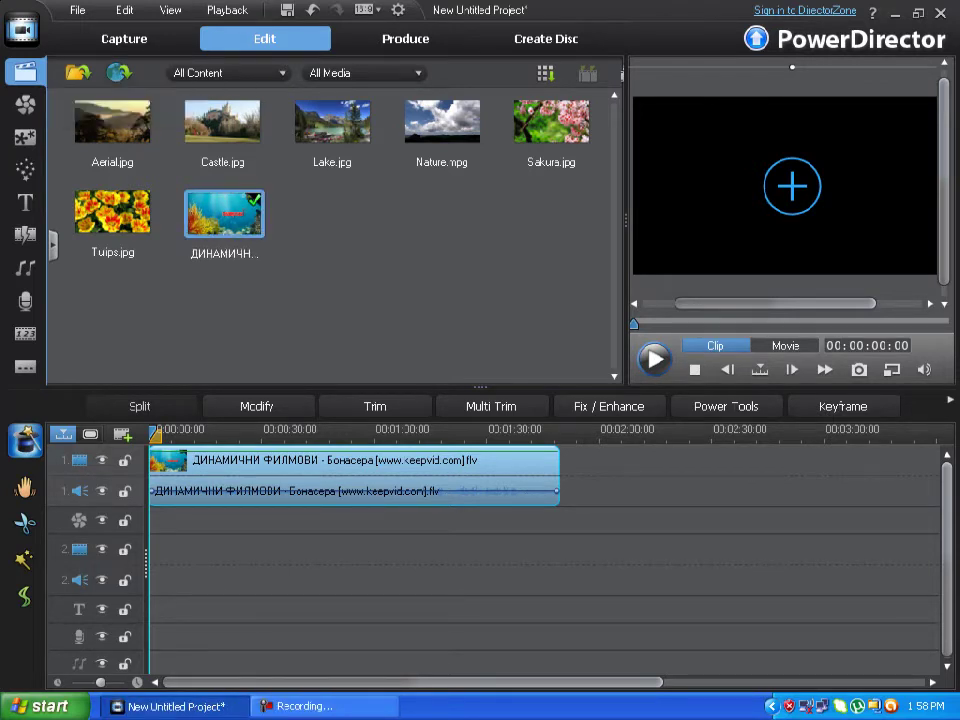
{"action": "mouse_move", "coordinate": [223, 212]}
{"action": "left_mouse_down"}
{"action": "mouse_move", "coordinate": [200, 445]}
{"action": "mouse_move", "coordinate": [232, 214]}
{"action": "mouse_move", "coordinate": [224, 212]}
{"action": "left_mouse_up"}
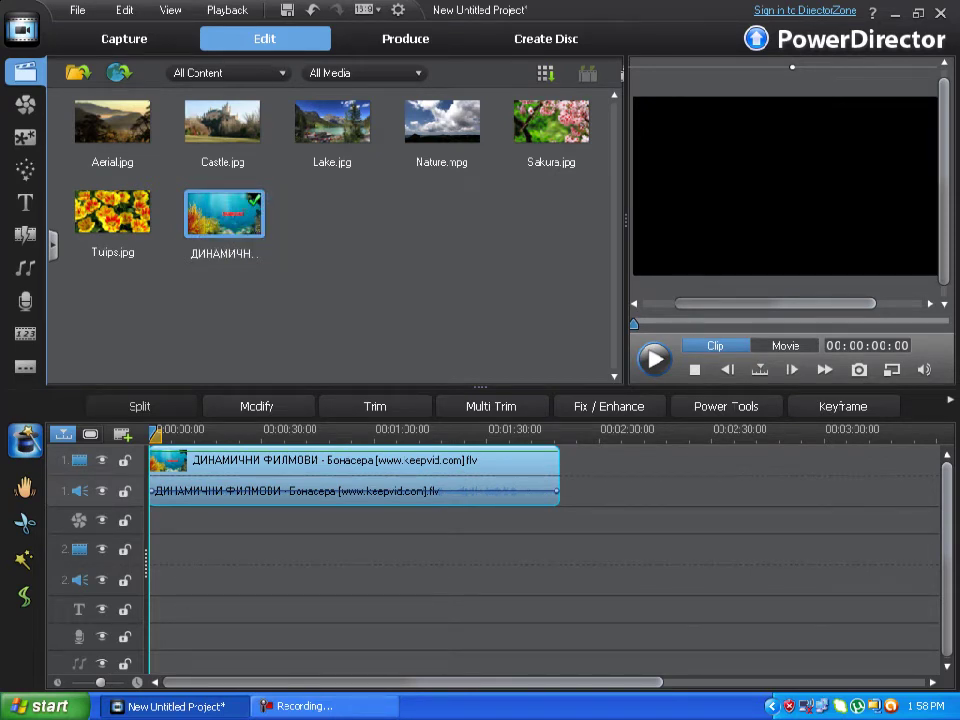
{"action": "left_click", "coordinate": [223, 213]}
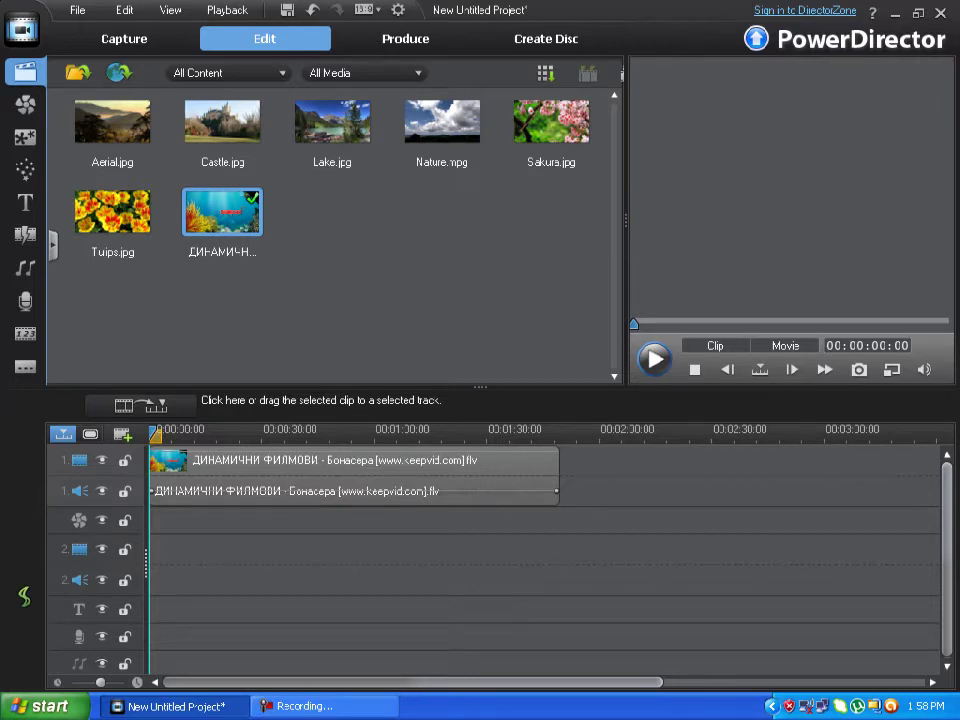
Open the production settings and review the MPEG-4 profile, quality and country options, plus the device formats including HDD camcorder
{"action": "left_click", "coordinate": [405, 39]}
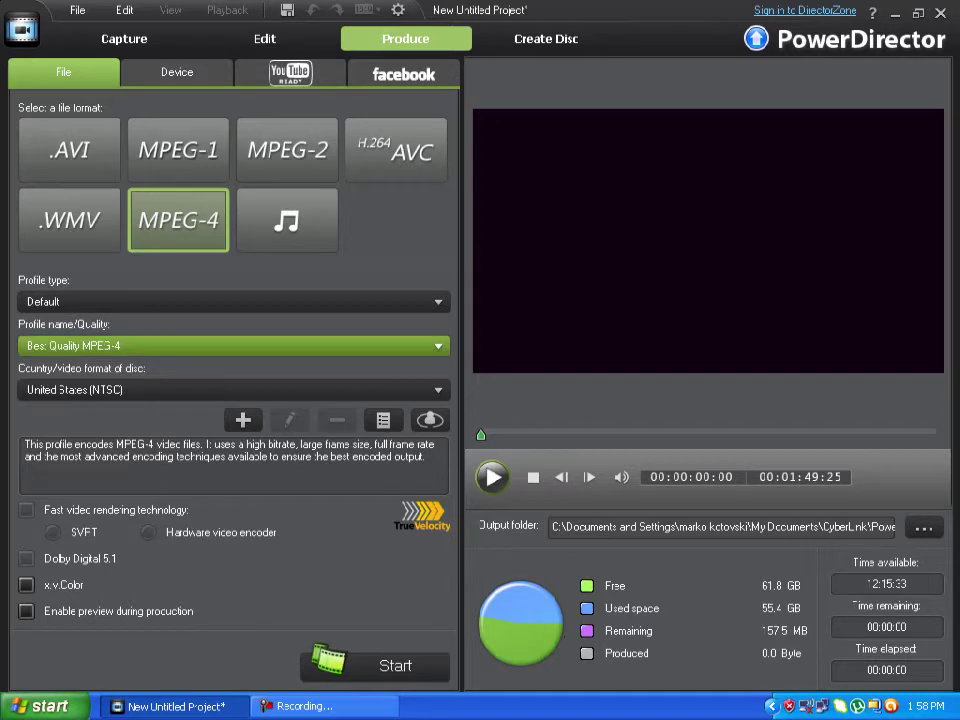
{"action": "left_click", "coordinate": [233, 346]}
{"action": "left_click", "coordinate": [200, 367]}
{"action": "left_click", "coordinate": [175, 302]}
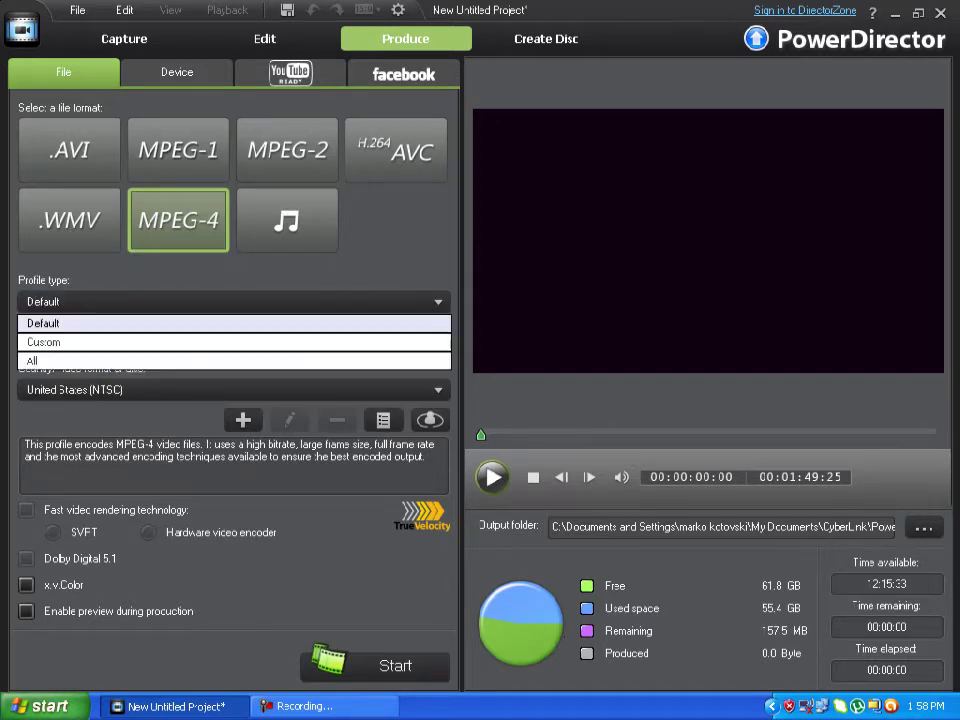
{"action": "left_click", "coordinate": [172, 303]}
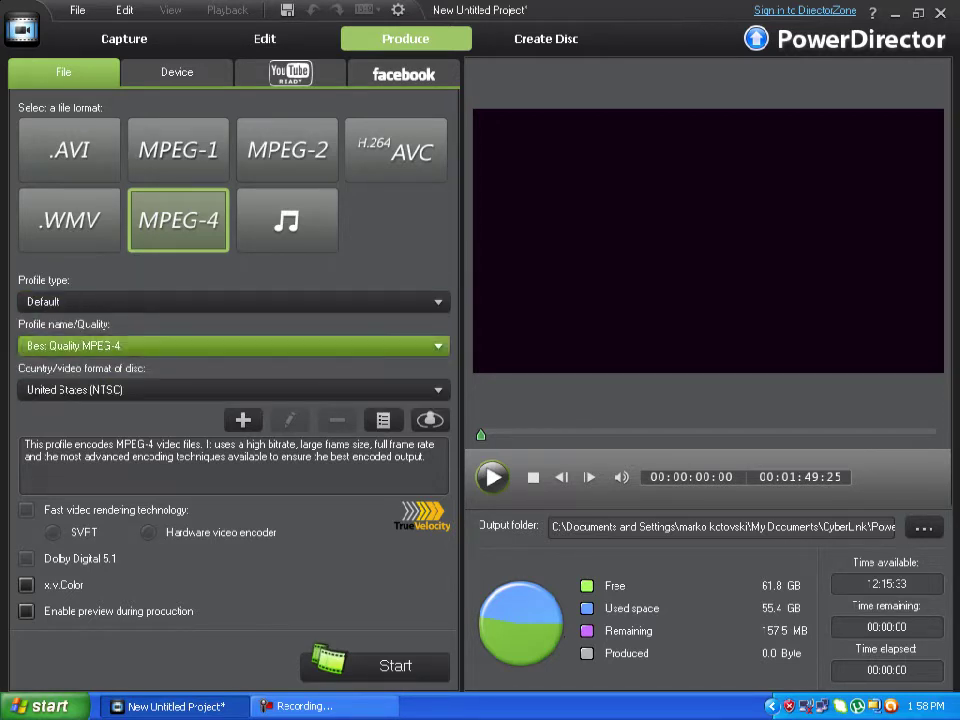
{"action": "left_click", "coordinate": [120, 390]}
{"action": "left_click", "coordinate": [118, 389]}
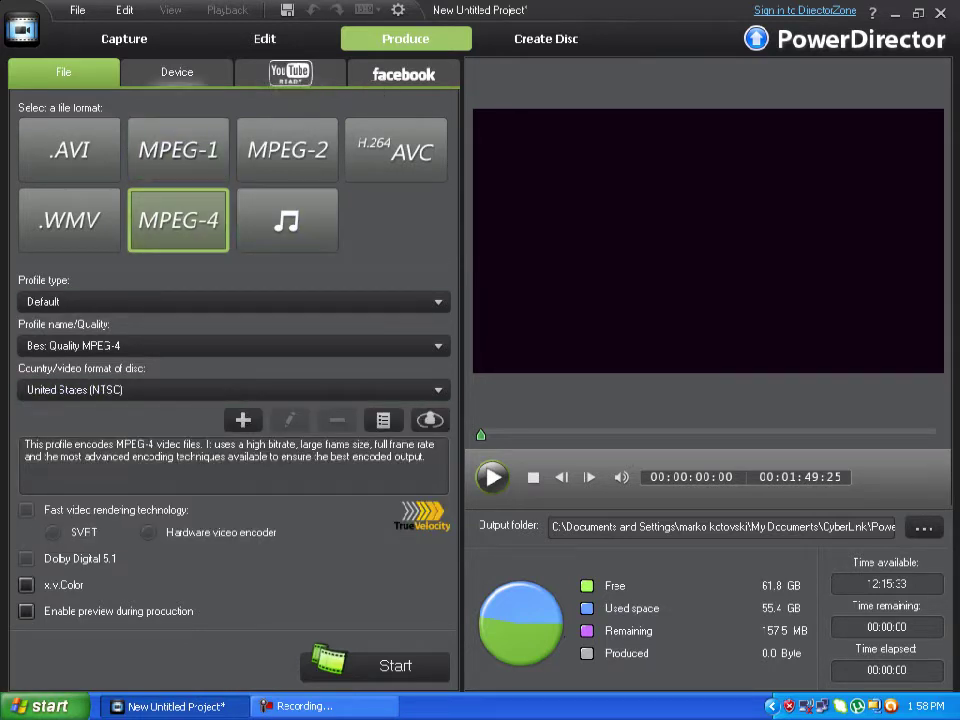
{"action": "left_click", "coordinate": [177, 72]}
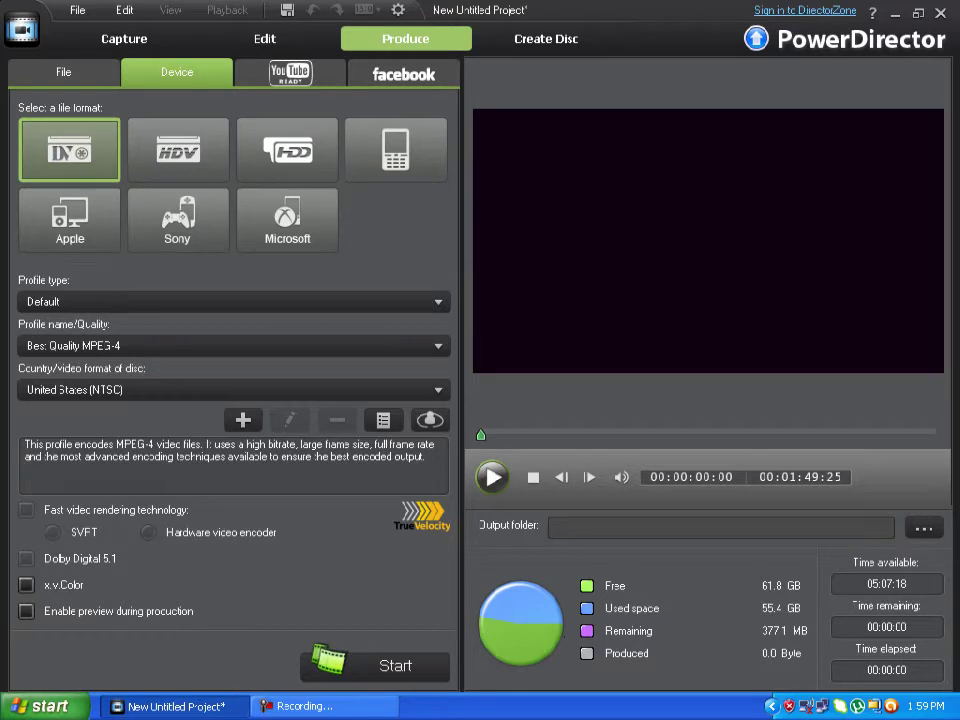
{"action": "left_click", "coordinate": [287, 150]}
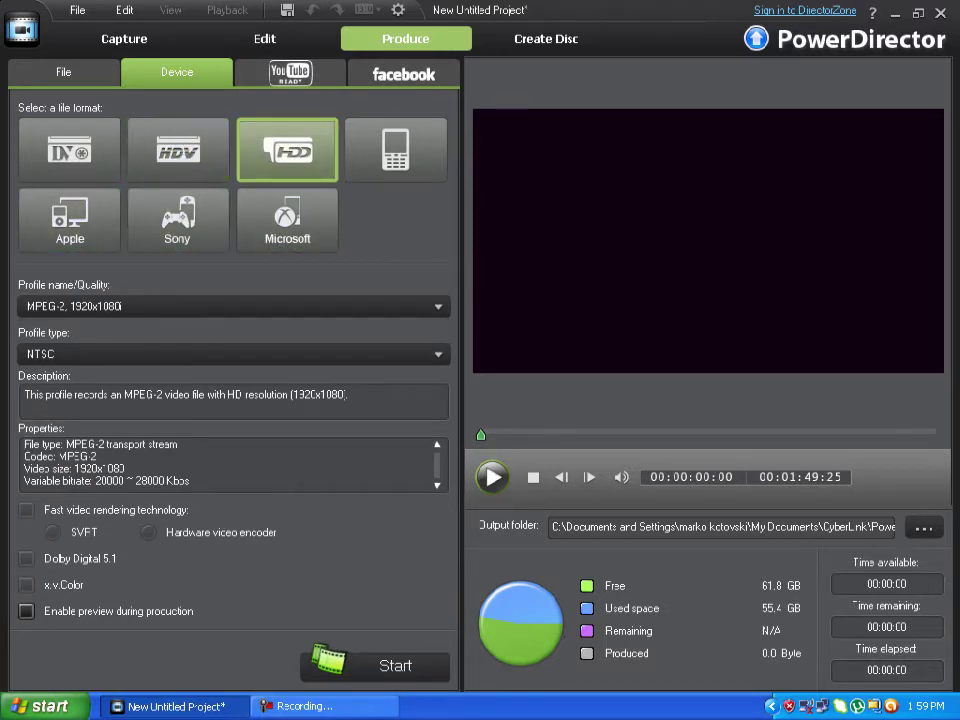
Open the YouTube upload settings and set the profile type to FULL HD Quality (1920x1080)
{"action": "left_click", "coordinate": [290, 73]}
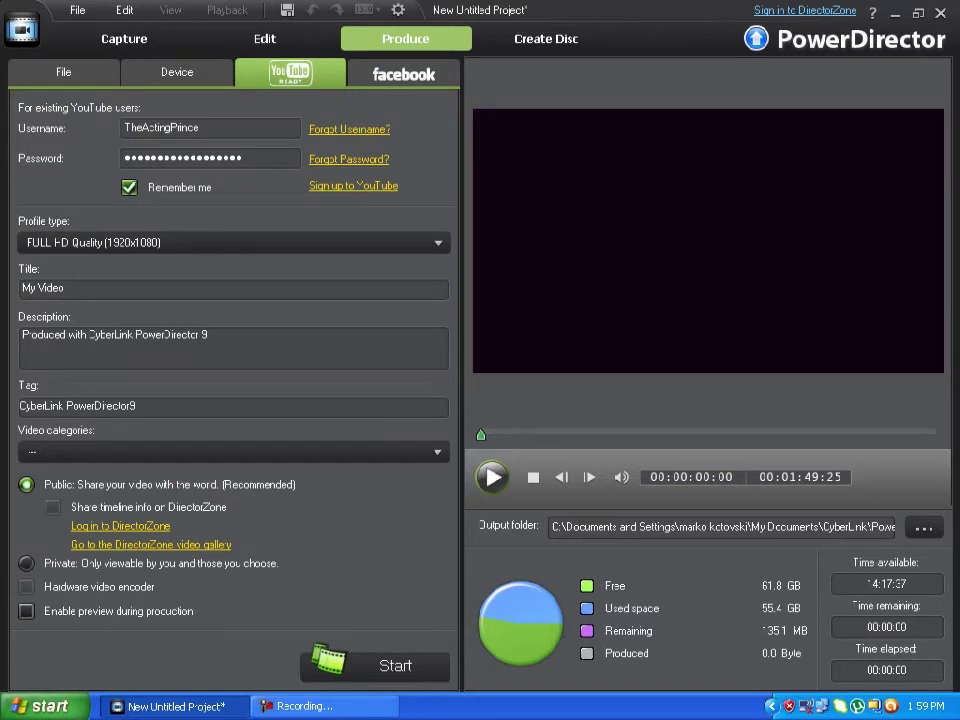
{"action": "left_click", "coordinate": [437, 243]}
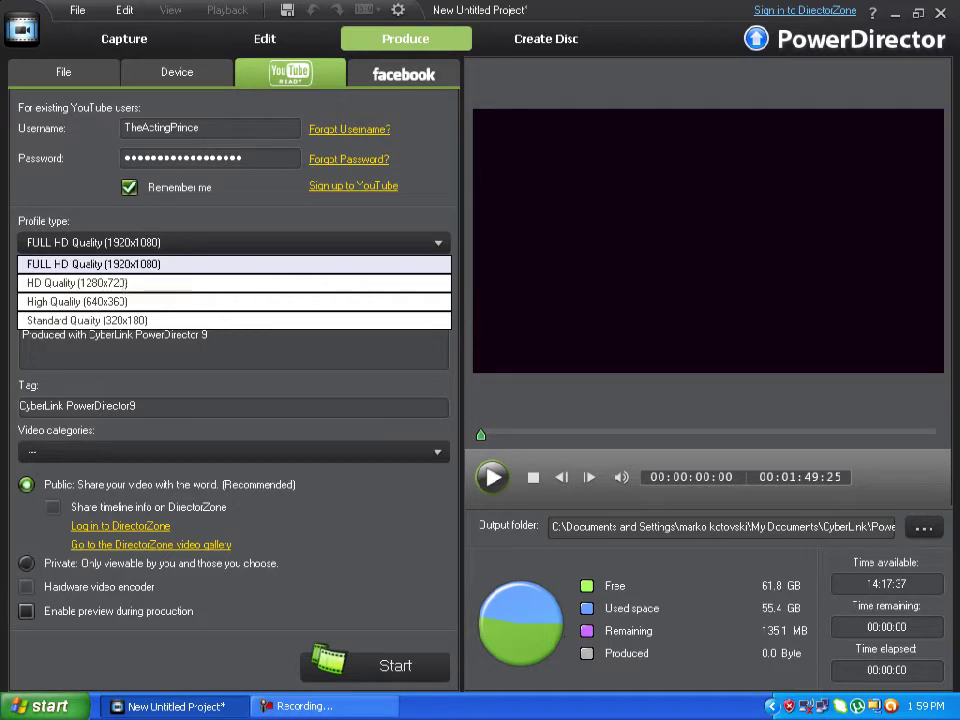
{"action": "left_click", "coordinate": [122, 263]}
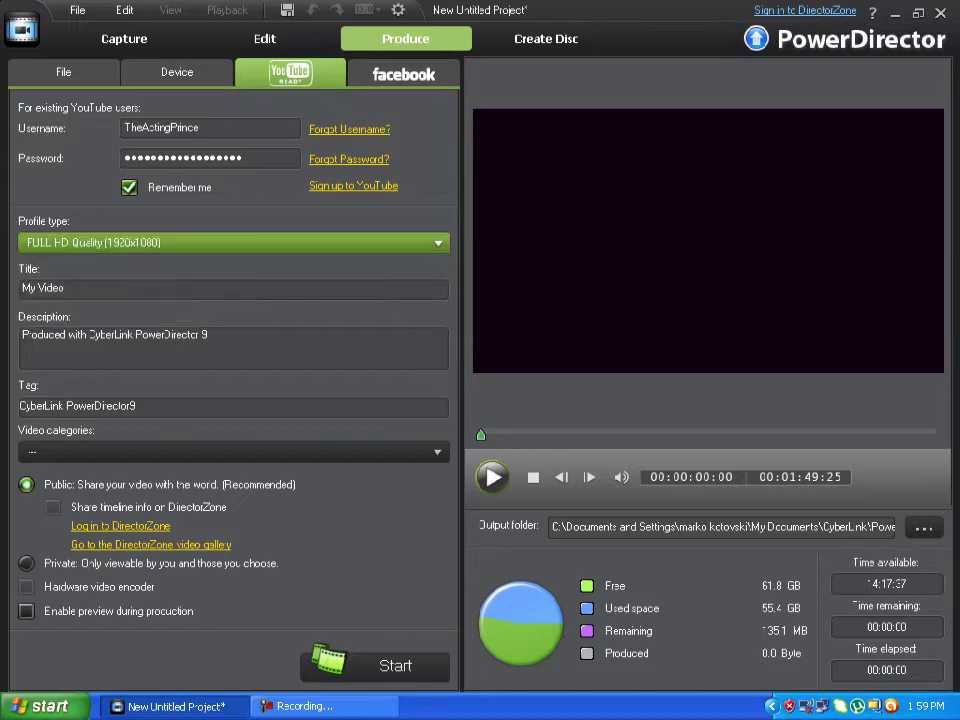
Return to the file output formats and choose AVI with the DV-AVI profile type
{"action": "left_click", "coordinate": [63, 72]}
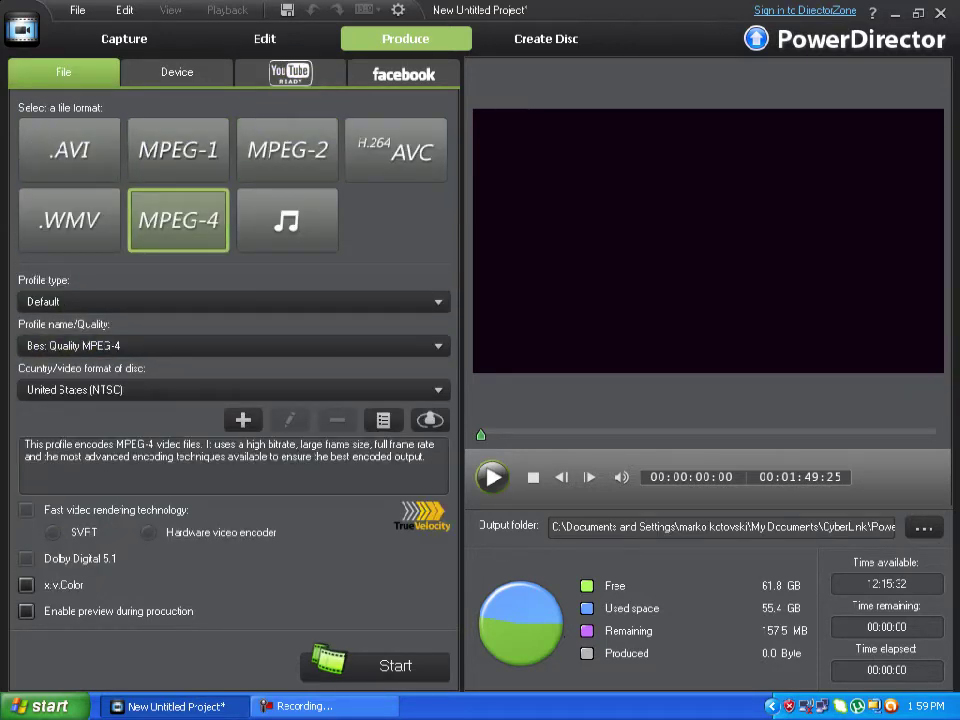
{"action": "left_click", "coordinate": [290, 73]}
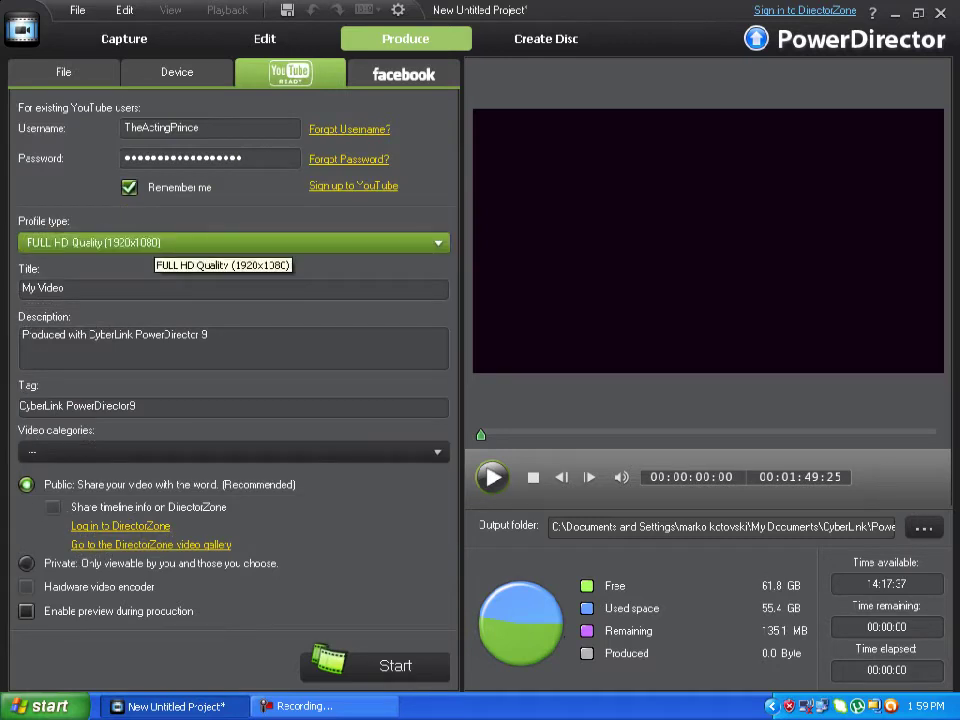
{"action": "left_click", "coordinate": [63, 72]}
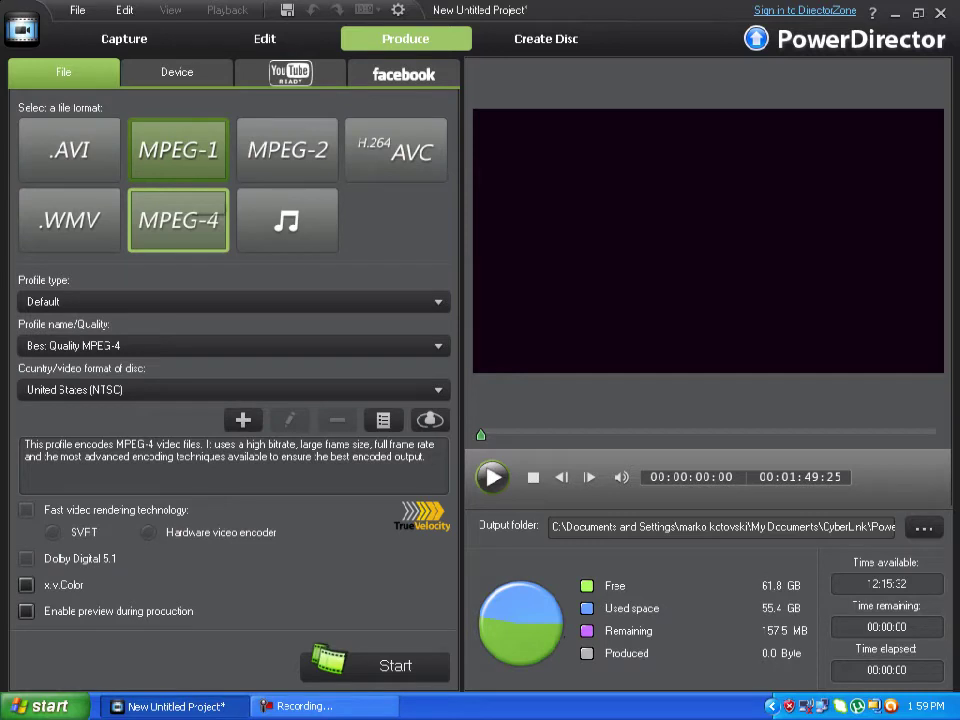
{"action": "left_click", "coordinate": [69, 150]}
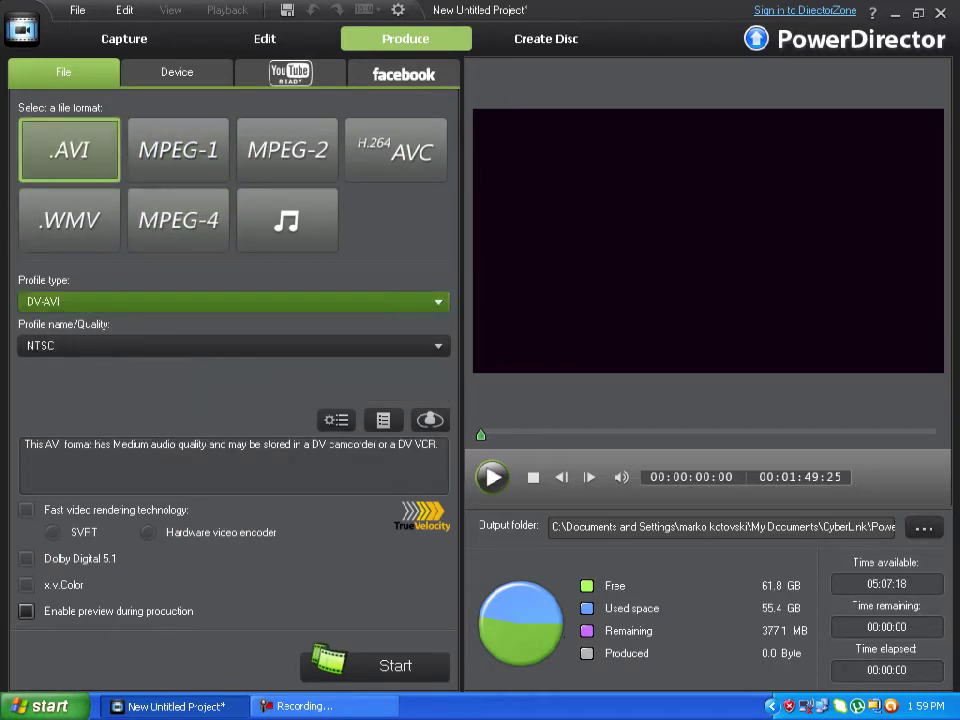
{"action": "left_click", "coordinate": [180, 302]}
{"action": "left_click", "coordinate": [170, 323]}
Go back to the YouTube upload settings and set the profile type to Standard Quality (320x180)
{"action": "left_click", "coordinate": [290, 73]}
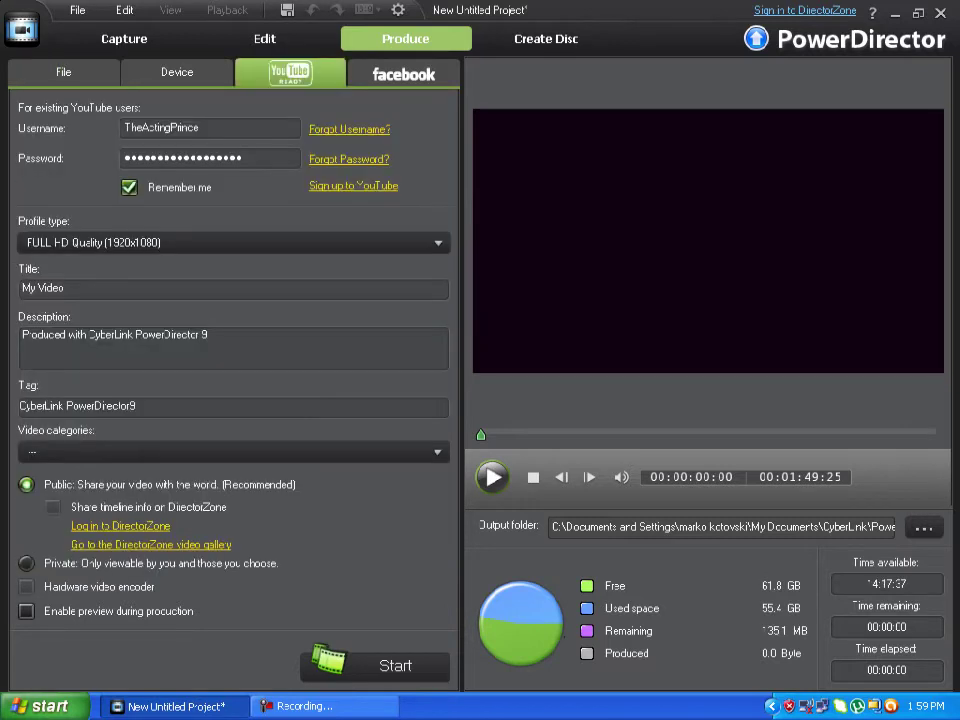
{"action": "left_click", "coordinate": [234, 243]}
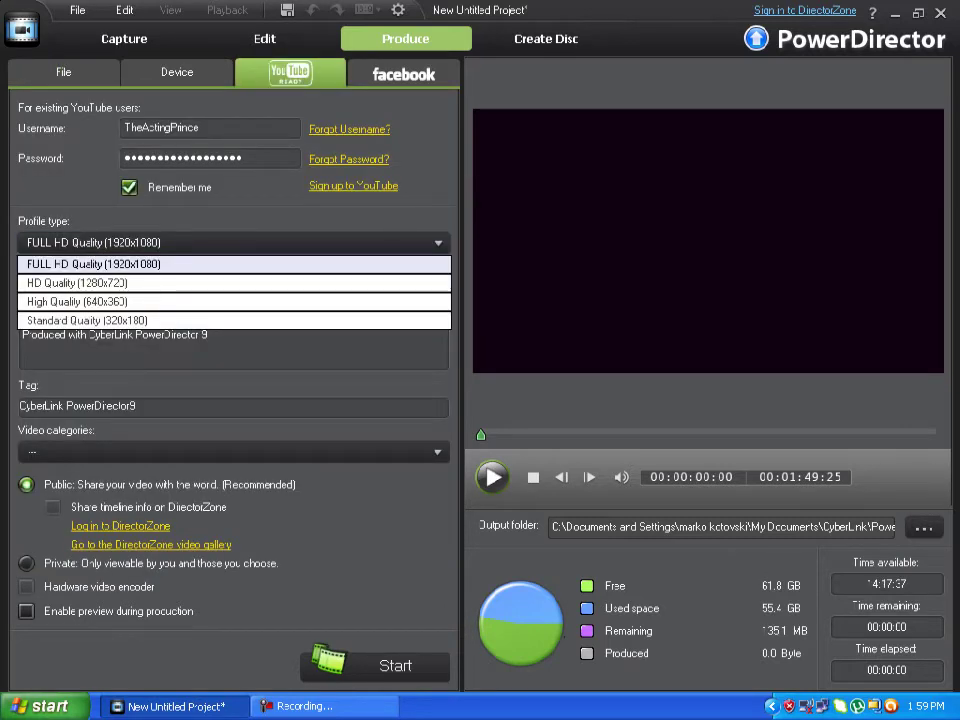
{"action": "left_click", "coordinate": [100, 320]}
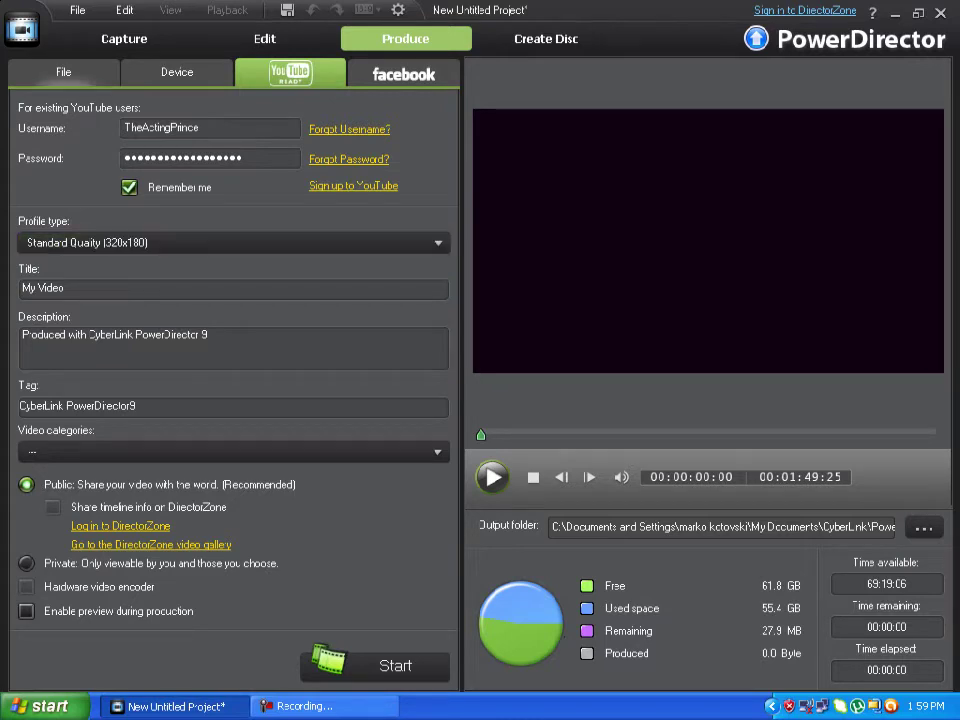
Check the profile of the WMV file format and compare it with the available YouTube quality profiles
{"action": "left_click", "coordinate": [63, 72]}
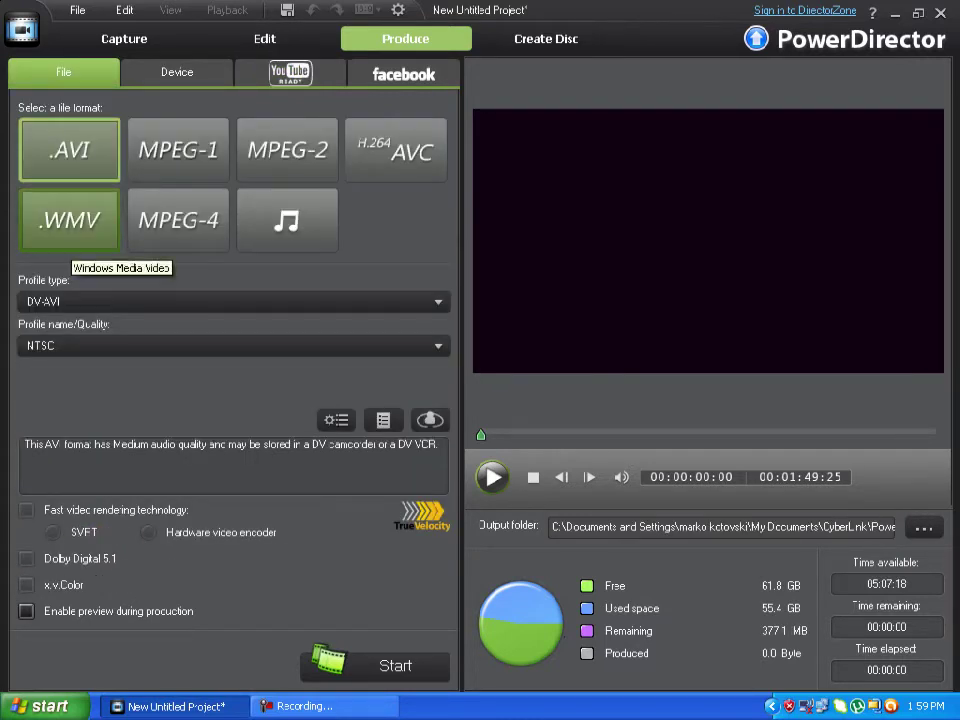
{"action": "left_click", "coordinate": [68, 240]}
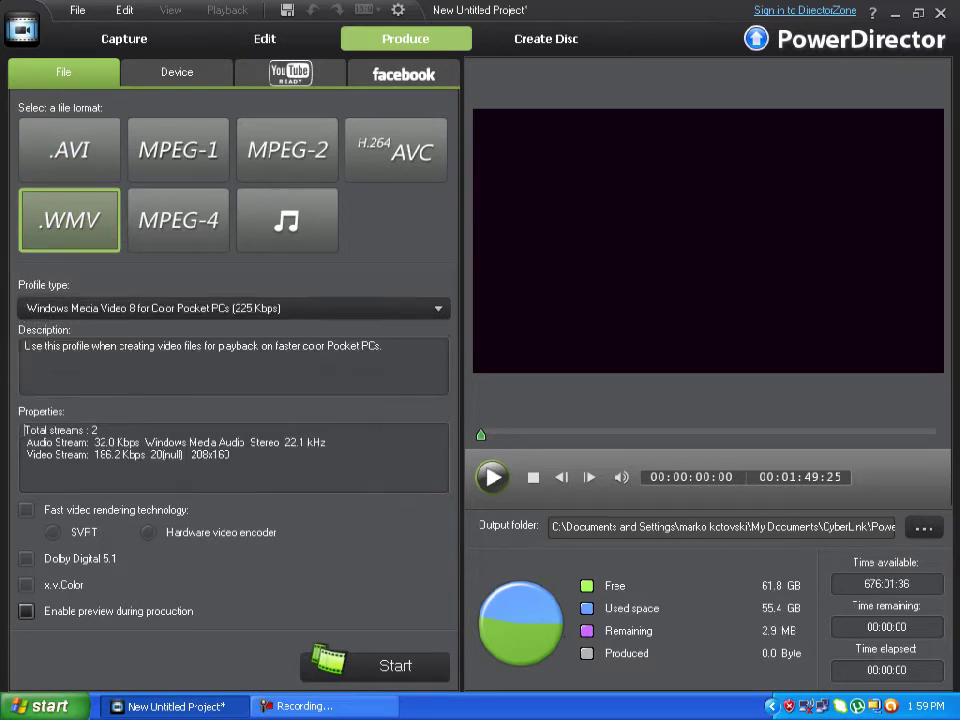
{"action": "left_click", "coordinate": [290, 72]}
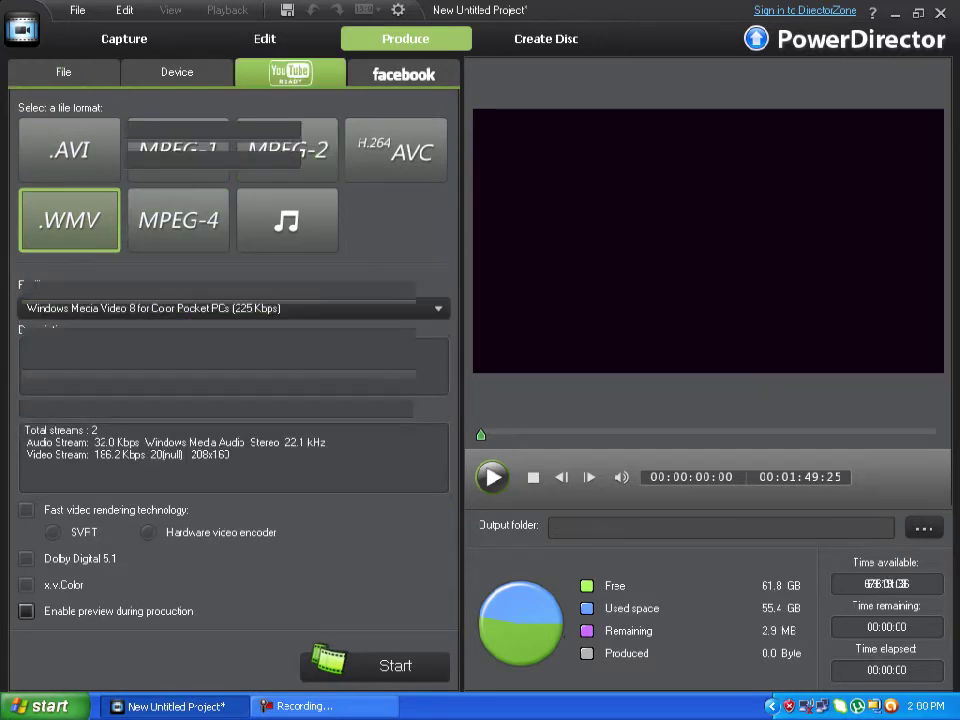
{"action": "left_click", "coordinate": [150, 246]}
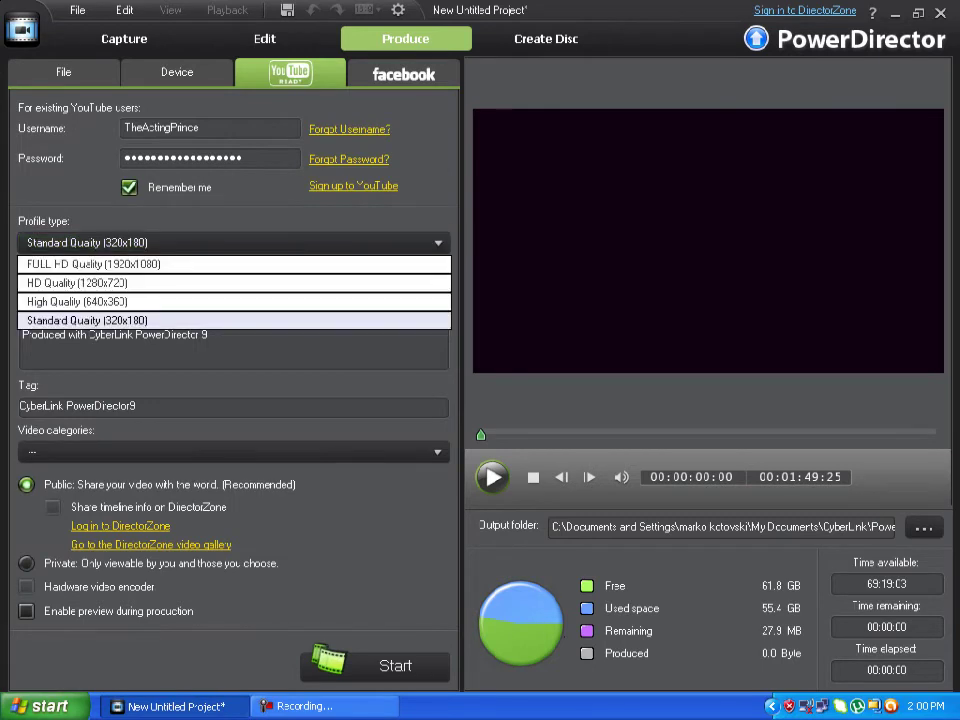
{"action": "left_click", "coordinate": [150, 246]}
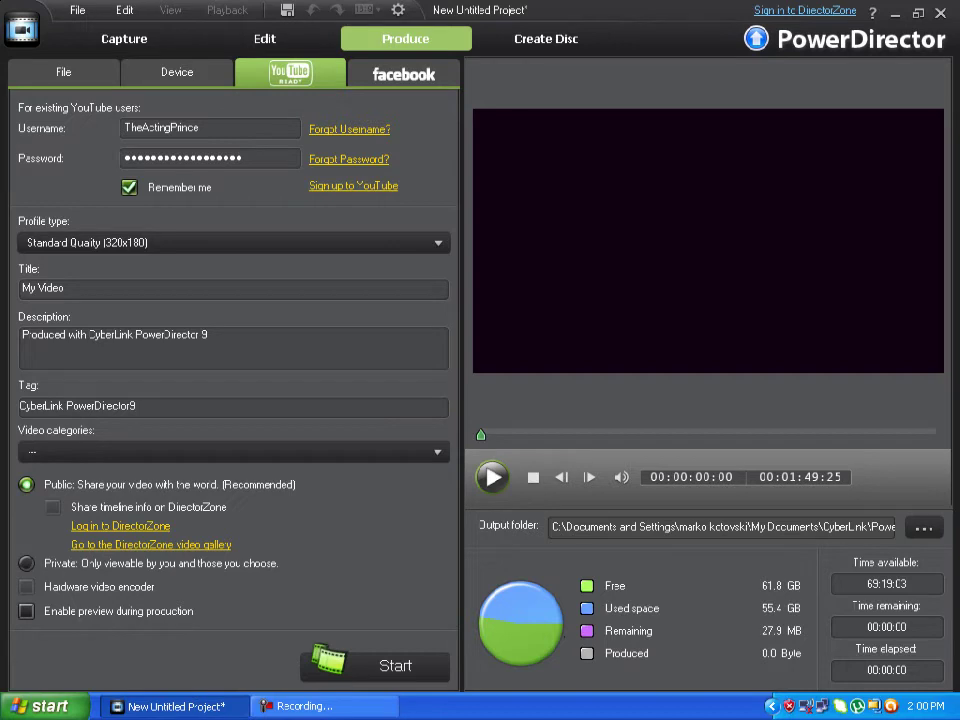
Enable preview during production and review the title and the available video categories for the YouTube upload
{"action": "left_click", "coordinate": [26, 611]}
{"action": "left_click_drag", "start_coordinate": [66, 288], "coordinate": [20, 288]}
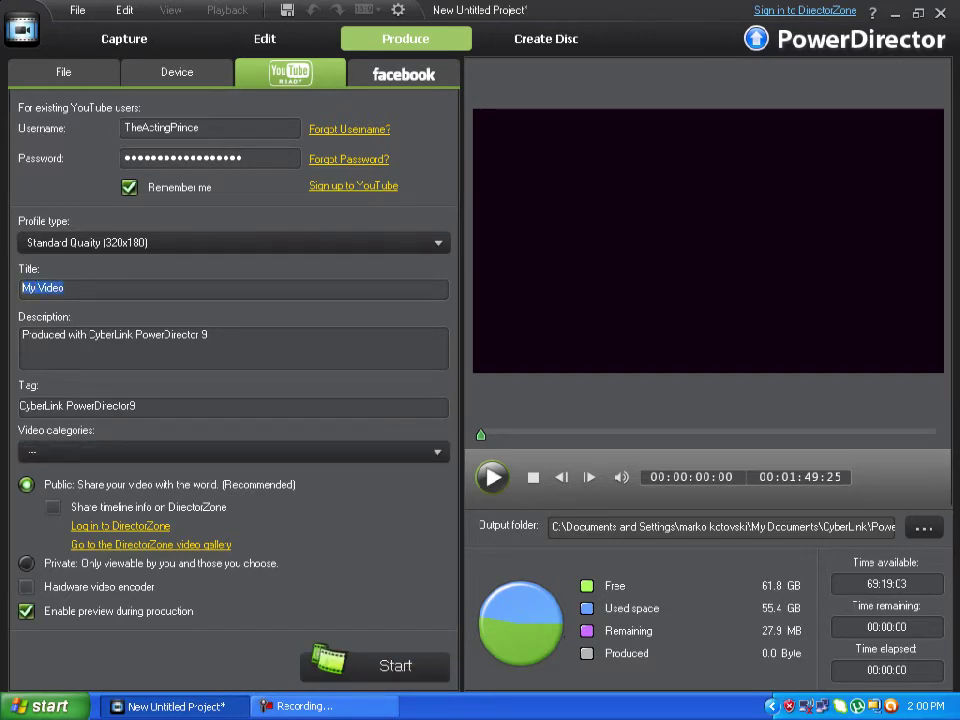
{"action": "left_click", "coordinate": [230, 451]}
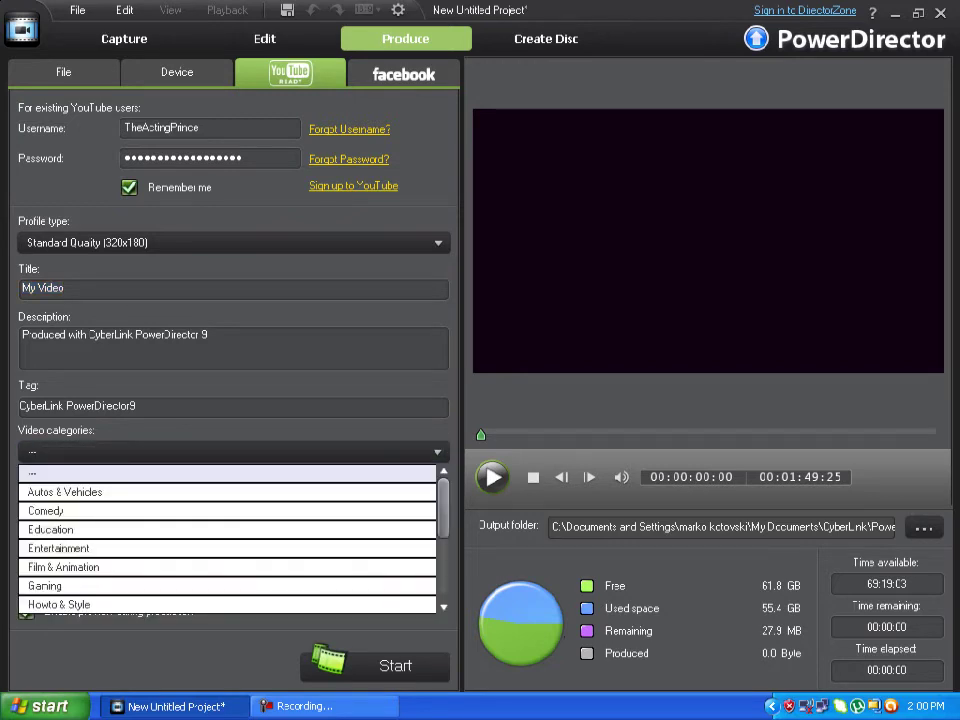
{"action": "left_click", "coordinate": [88, 452]}
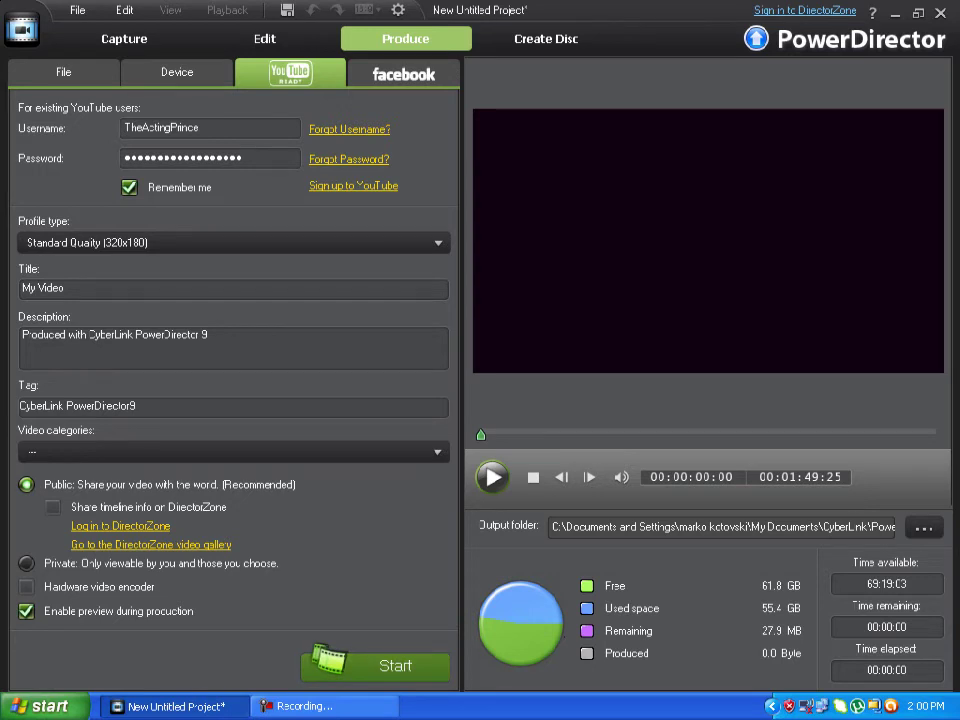
Try to start the YouTube production, and set the video category to Education
{"action": "left_click", "coordinate": [376, 666]}
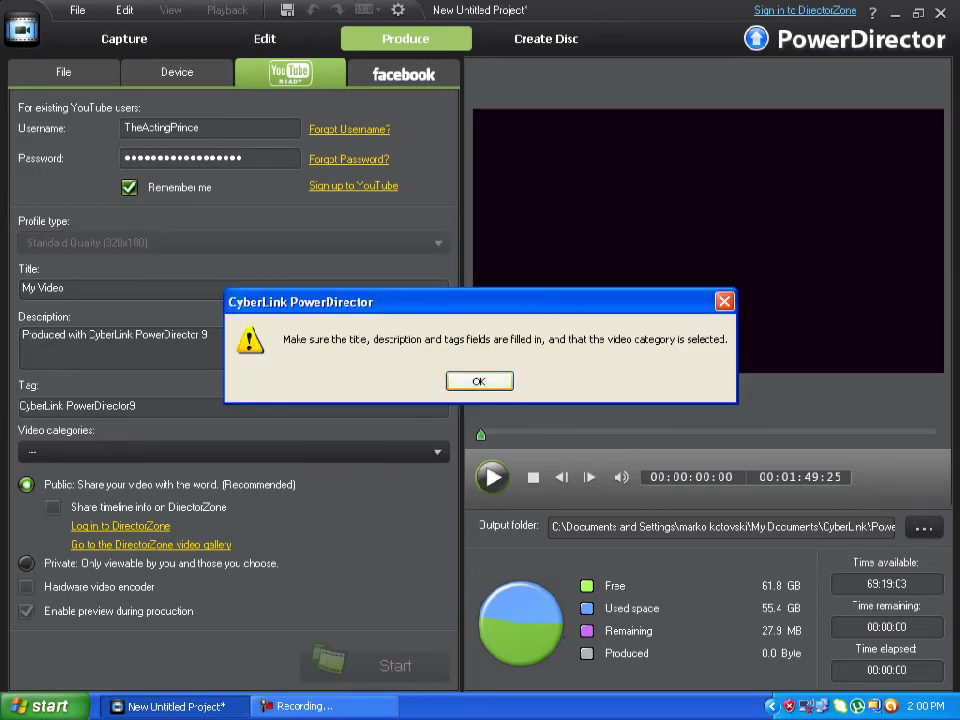
{"action": "key", "text": "Return"}
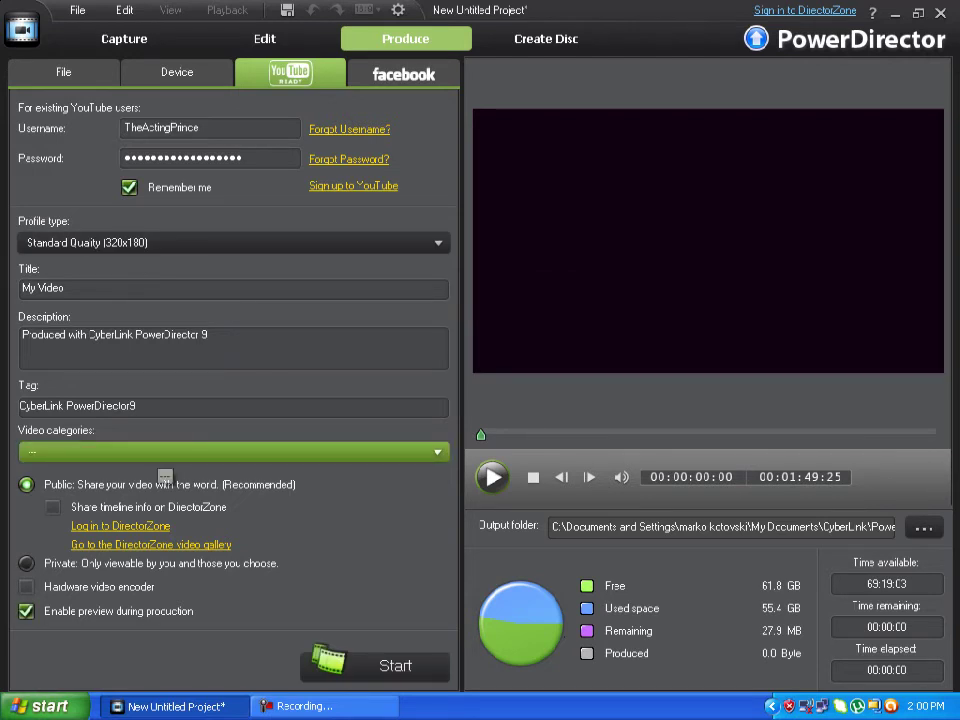
{"action": "left_click", "coordinate": [148, 452]}
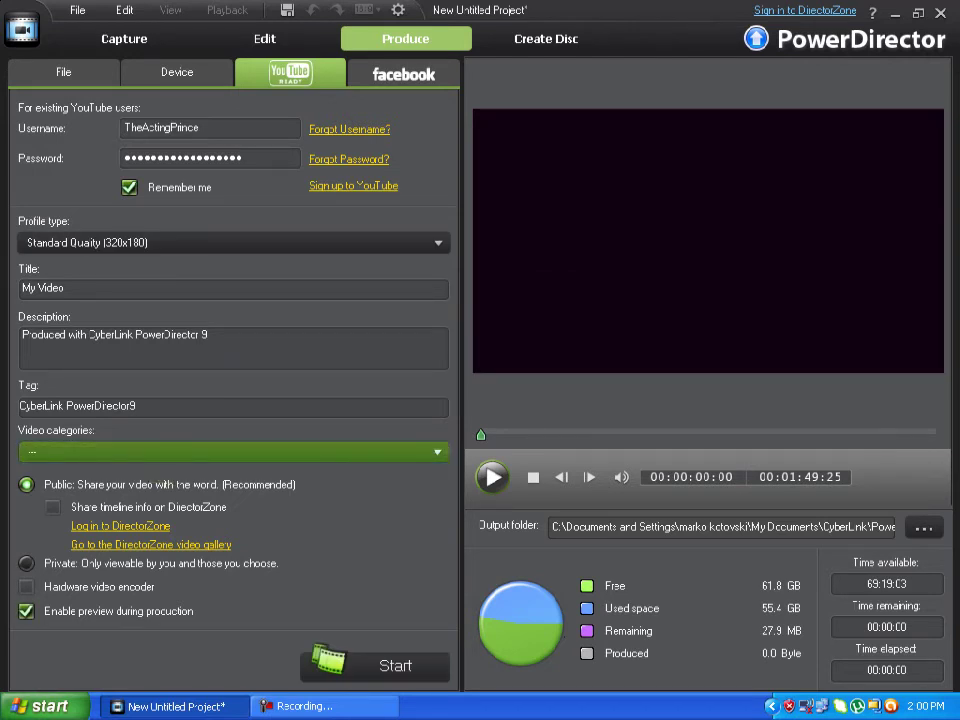
{"action": "left_click", "coordinate": [148, 530]}
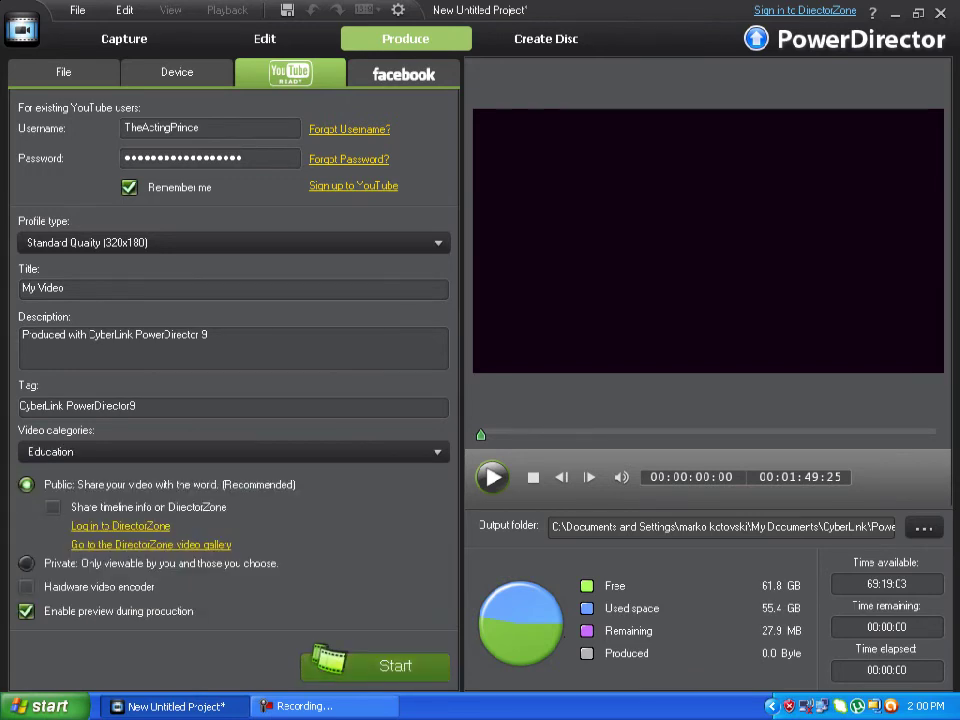
Start the YouTube production and accept the copyright statement in the YouTube Agreement
{"action": "left_click", "coordinate": [376, 666]}
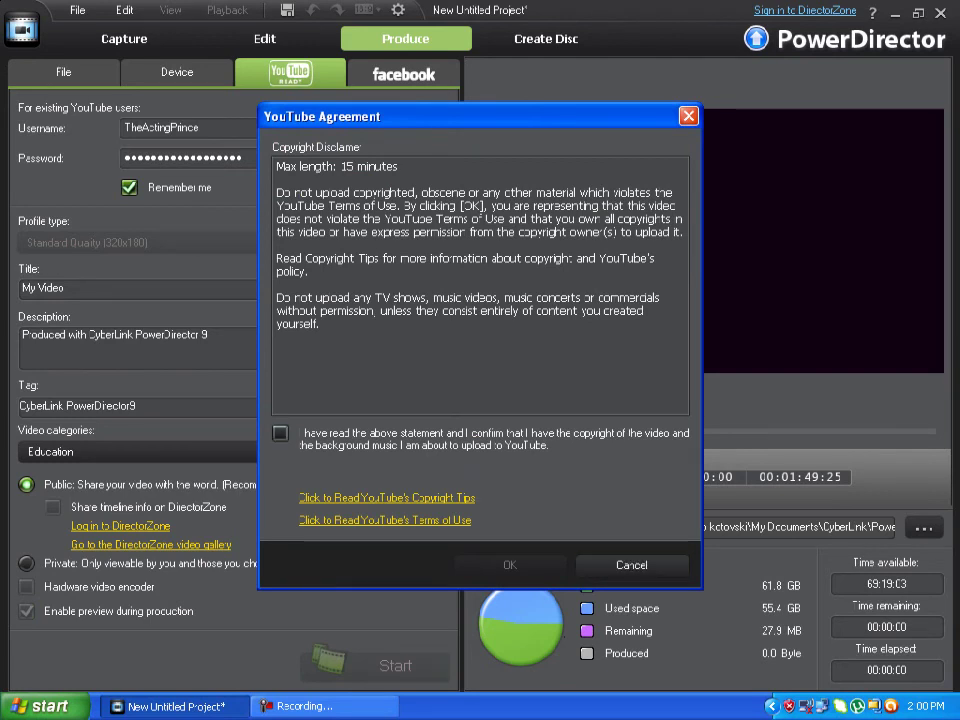
{"action": "left_click", "coordinate": [280, 433]}
{"action": "left_click", "coordinate": [510, 565]}
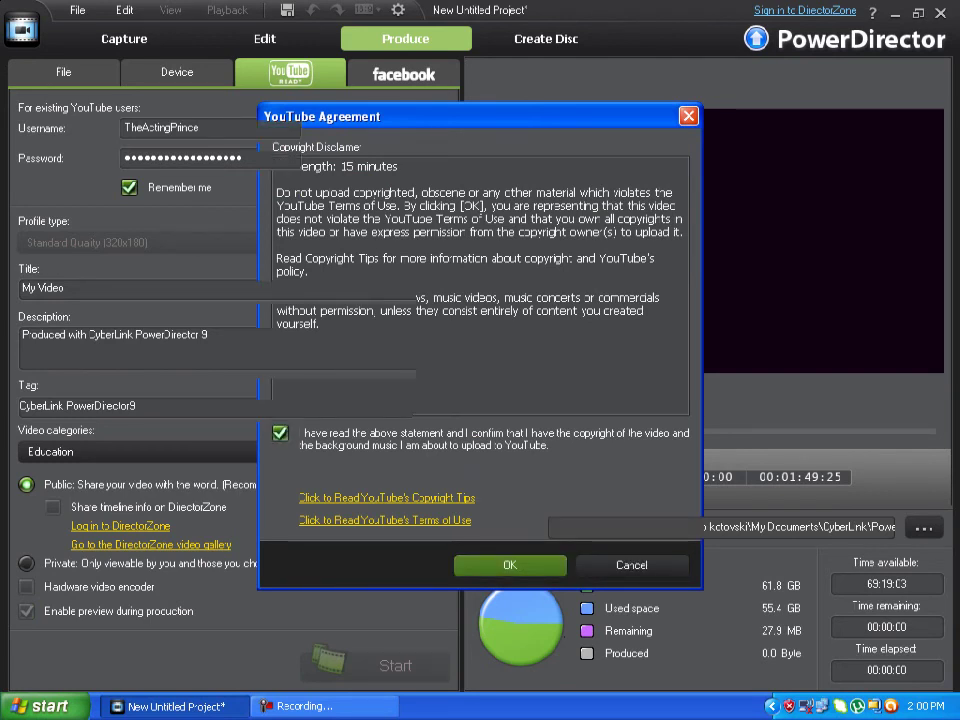
{"action": "key", "text": "Return"}
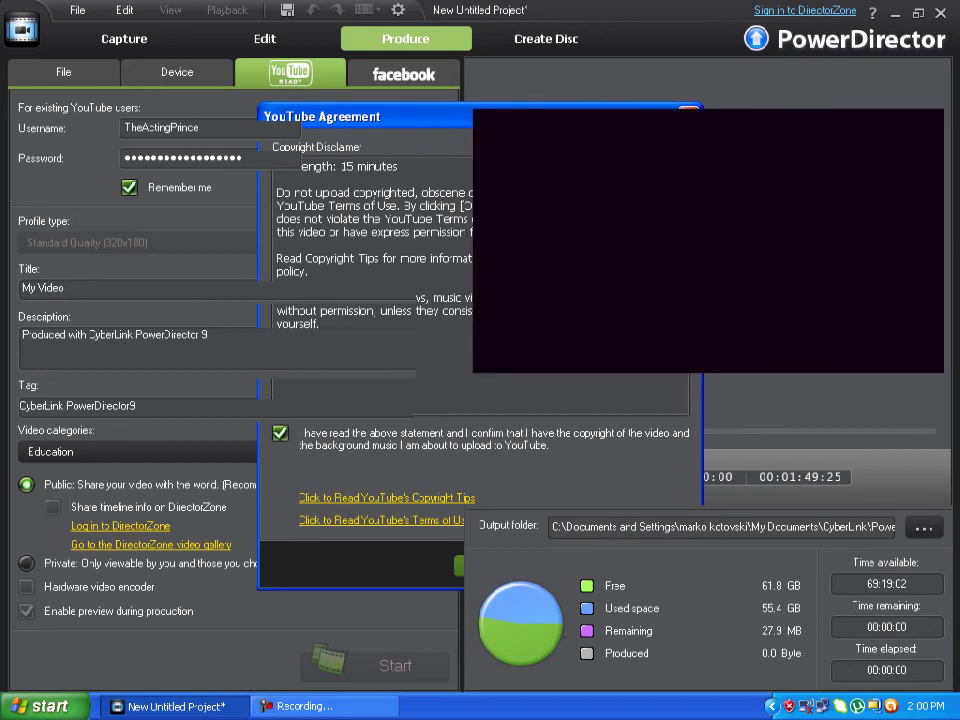